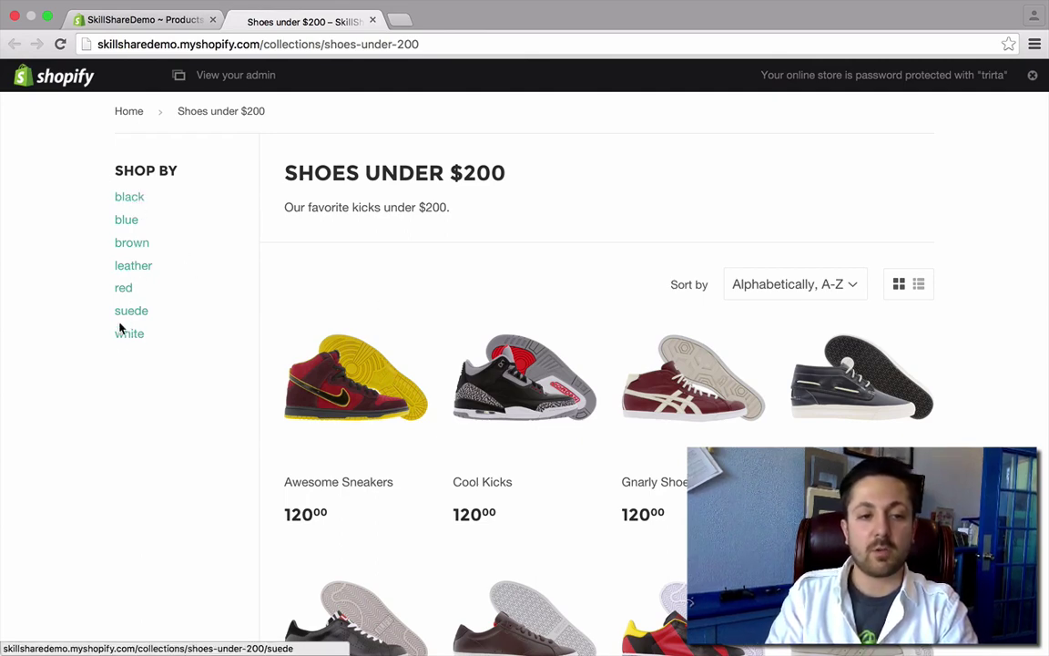
Filter the collection by the 'black' tag and browse the four matching shoes, Cool Kicks through Insane Shoes
left_click(133, 201)
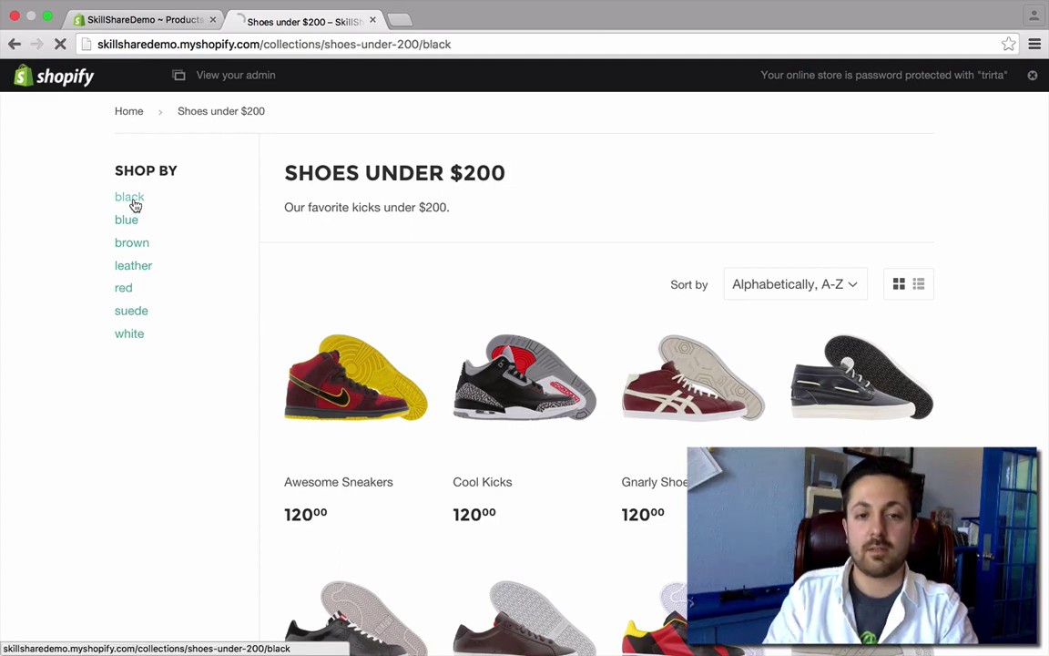
scroll(461, 363, "down", 3)
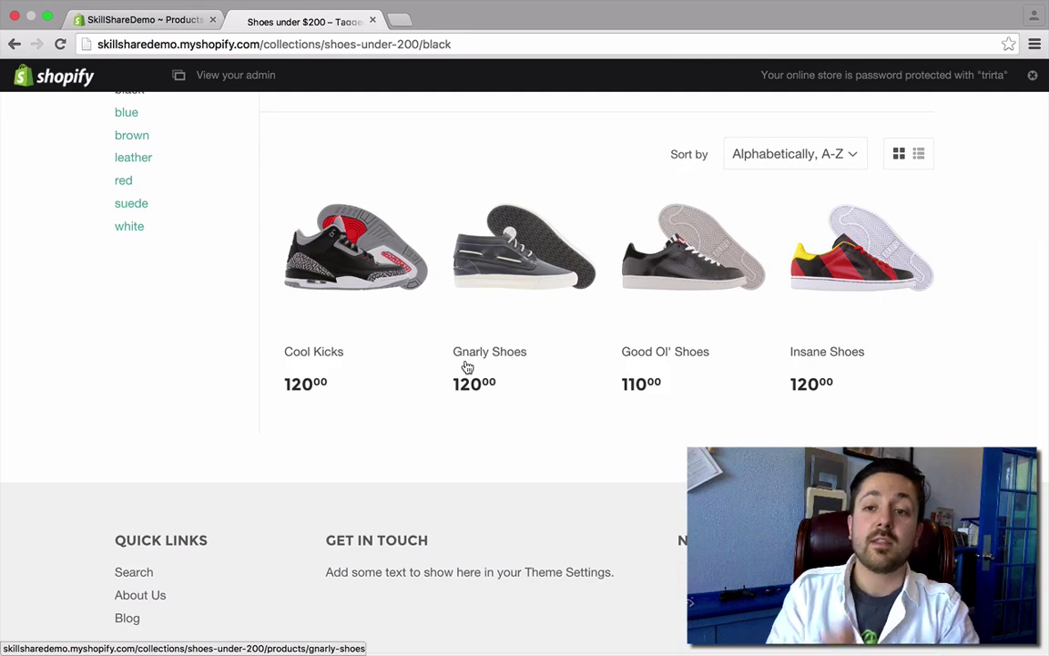
scroll(467, 366, "up", 1)
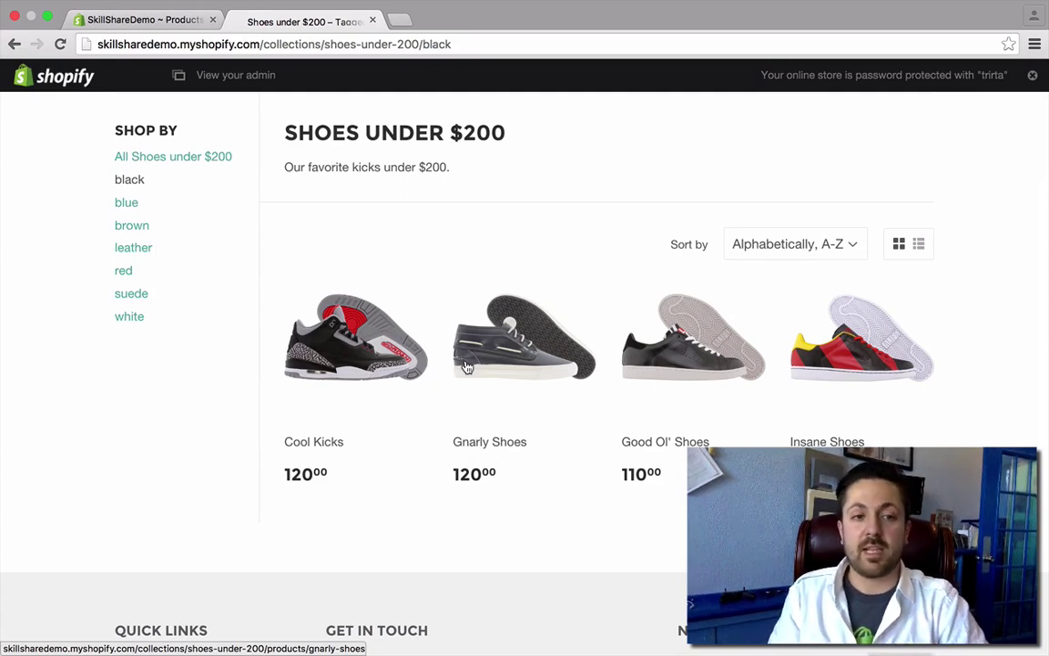
scroll(477, 335, "up", 1)
scroll(477, 335, "down", 3)
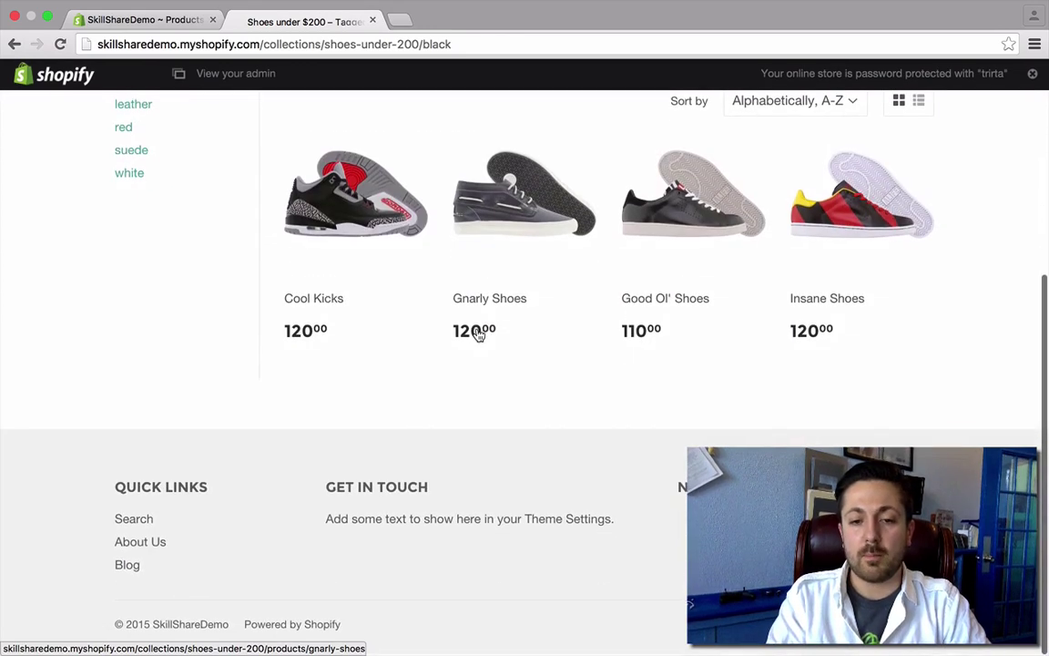
scroll(478, 335, "up", 5)
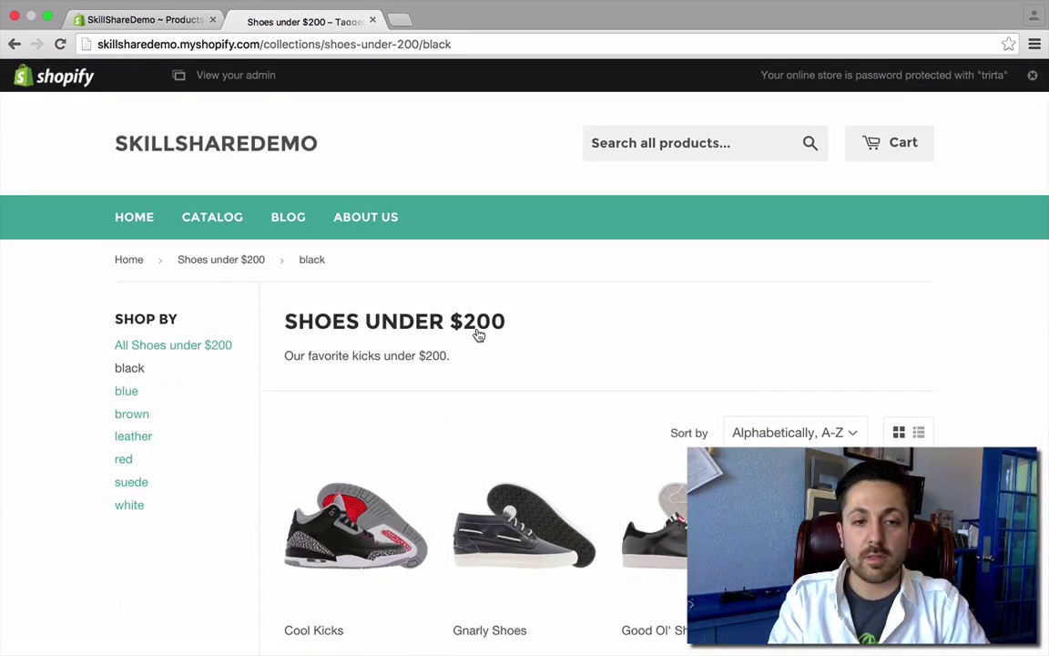
scroll(479, 335, "down", 3)
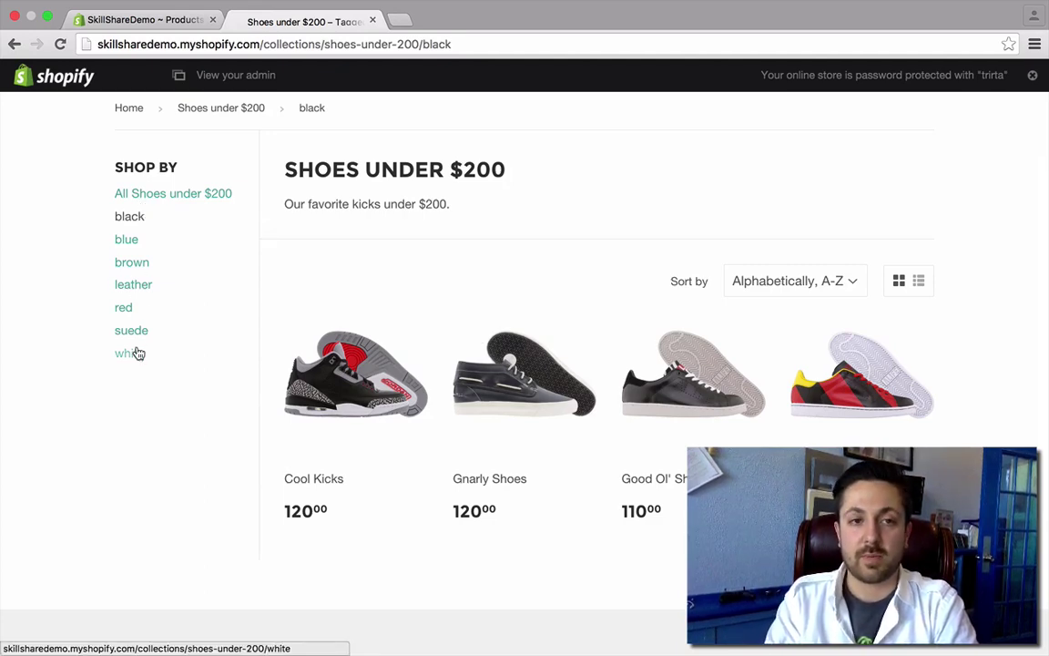
Check the admin product list and storefront tab, then open the Cool Kicks product in admin
left_click(144, 20)
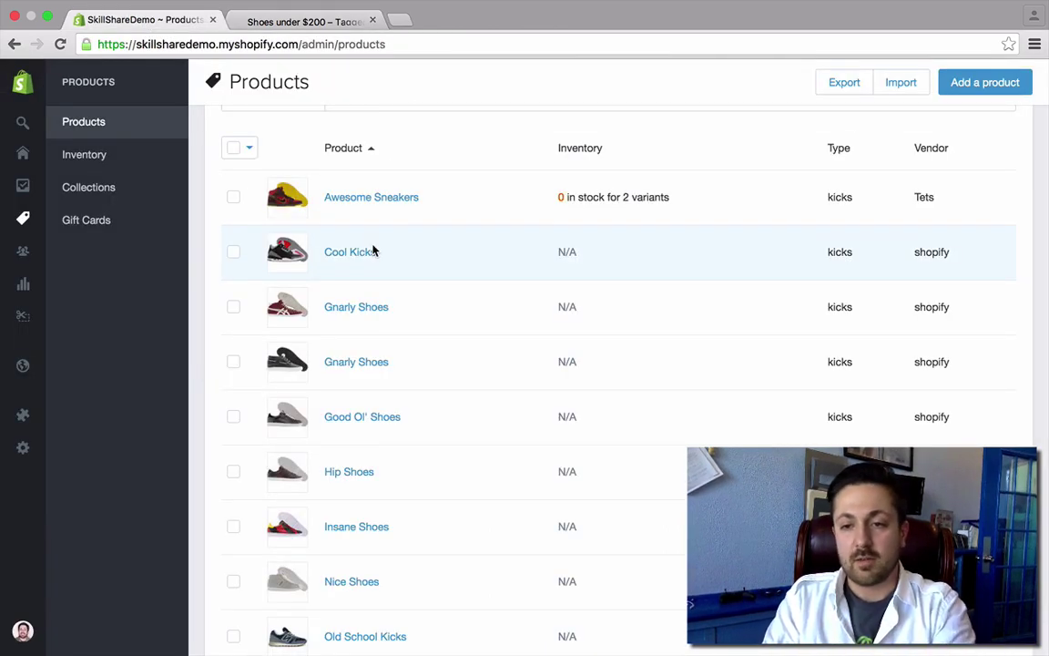
scroll(372, 250, "down", 1)
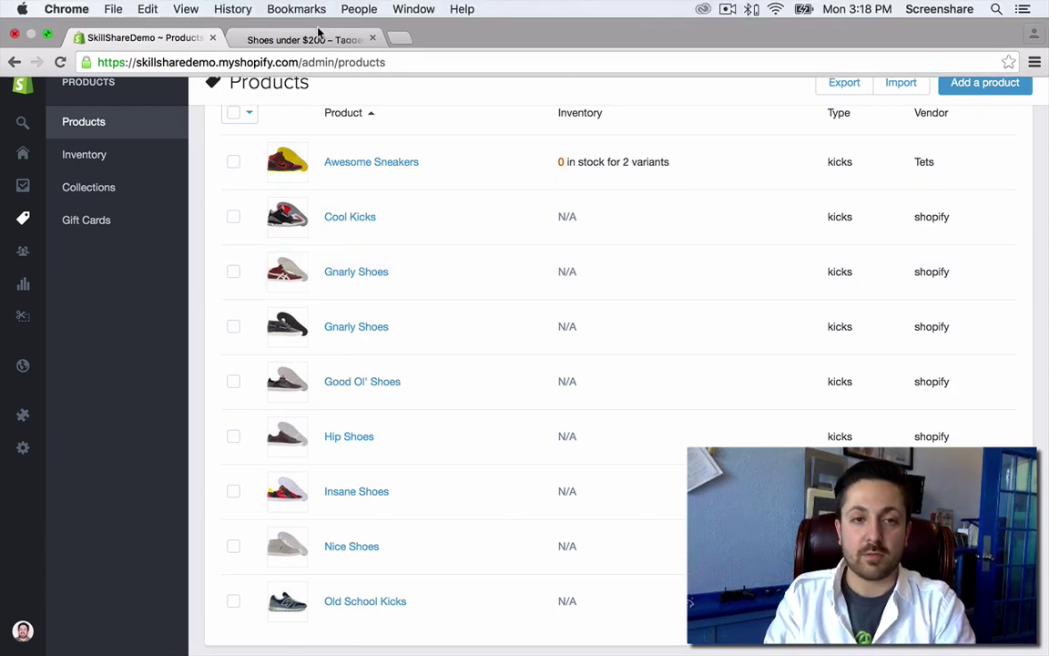
left_click(319, 36)
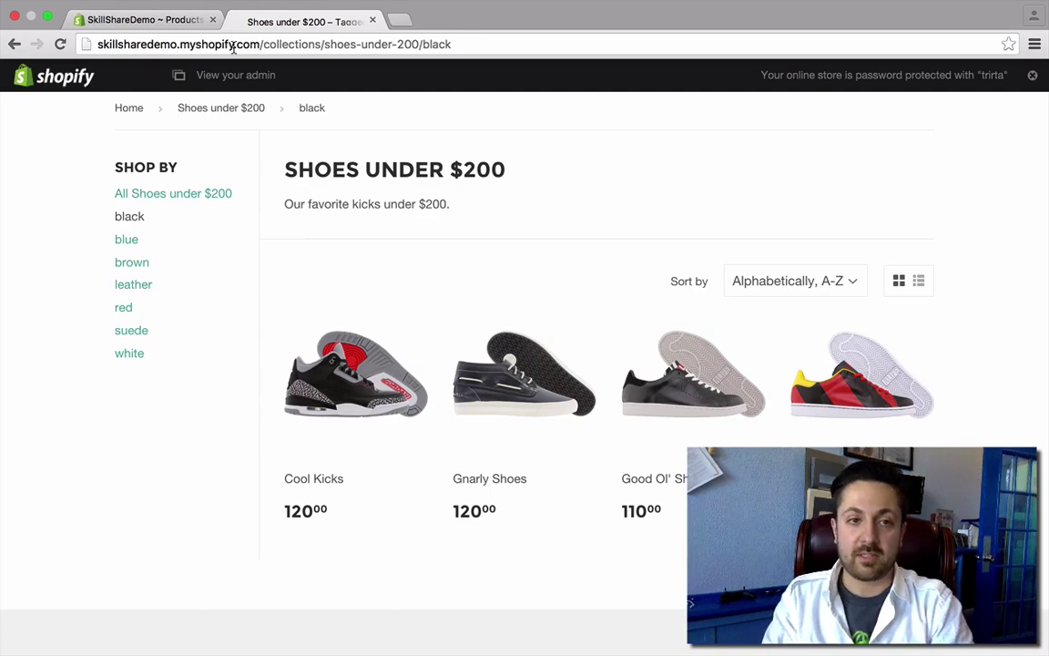
left_click(193, 21)
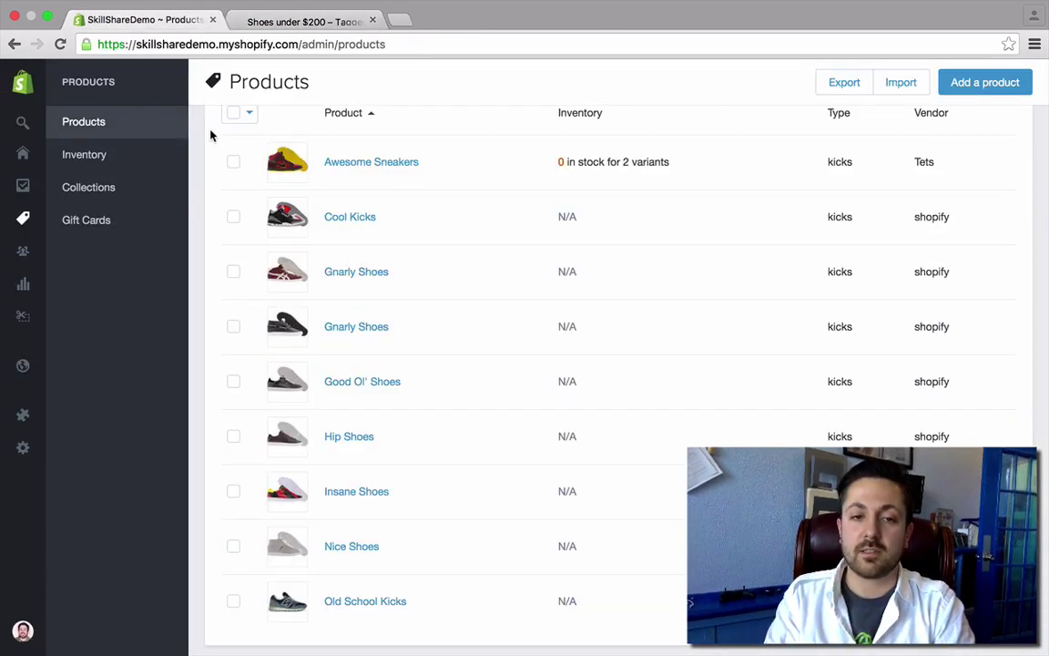
left_click(350, 217)
Add the 'grey' and existing 'leather' tags to Cool Kicks alongside 'black', and save
scroll(348, 365, "down", 3)
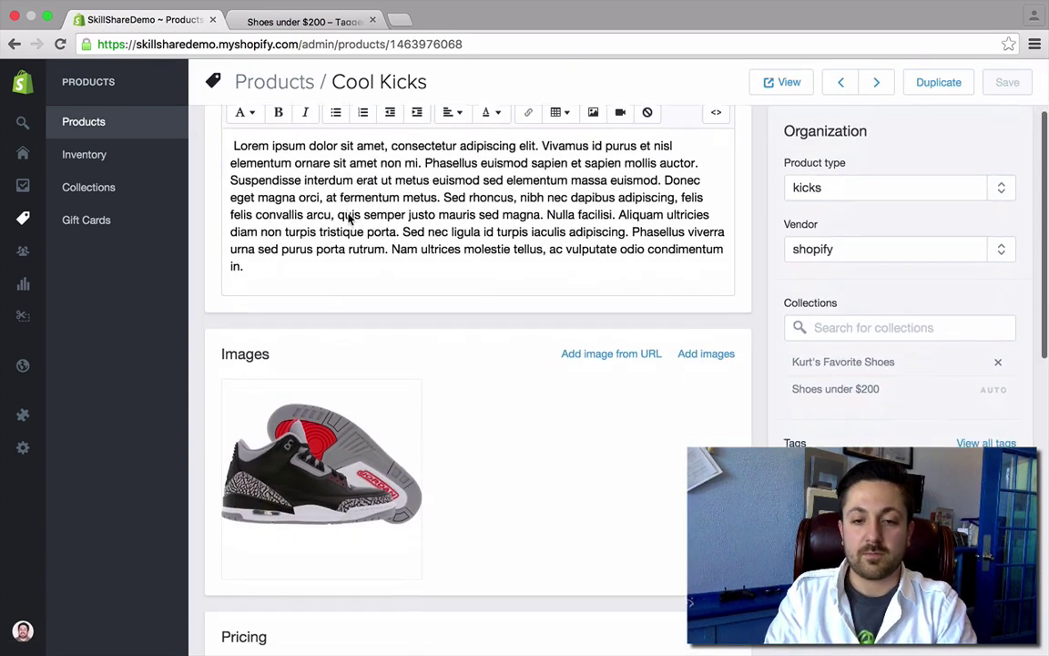
scroll(540, 526, "down", 3)
scroll(540, 526, "down", 1)
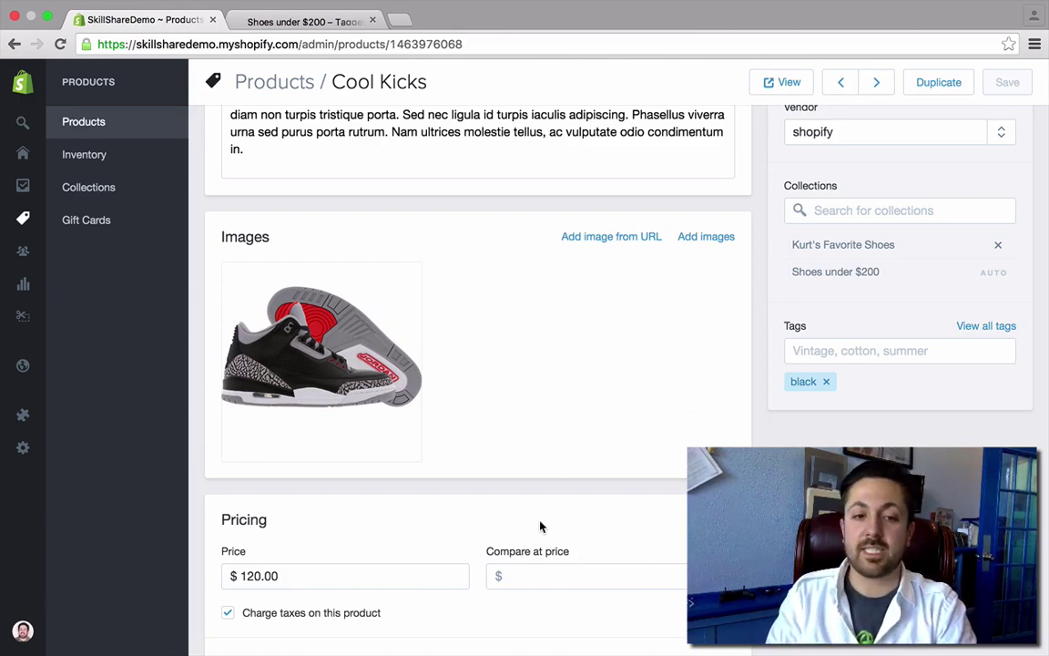
mouse_move(386, 362)
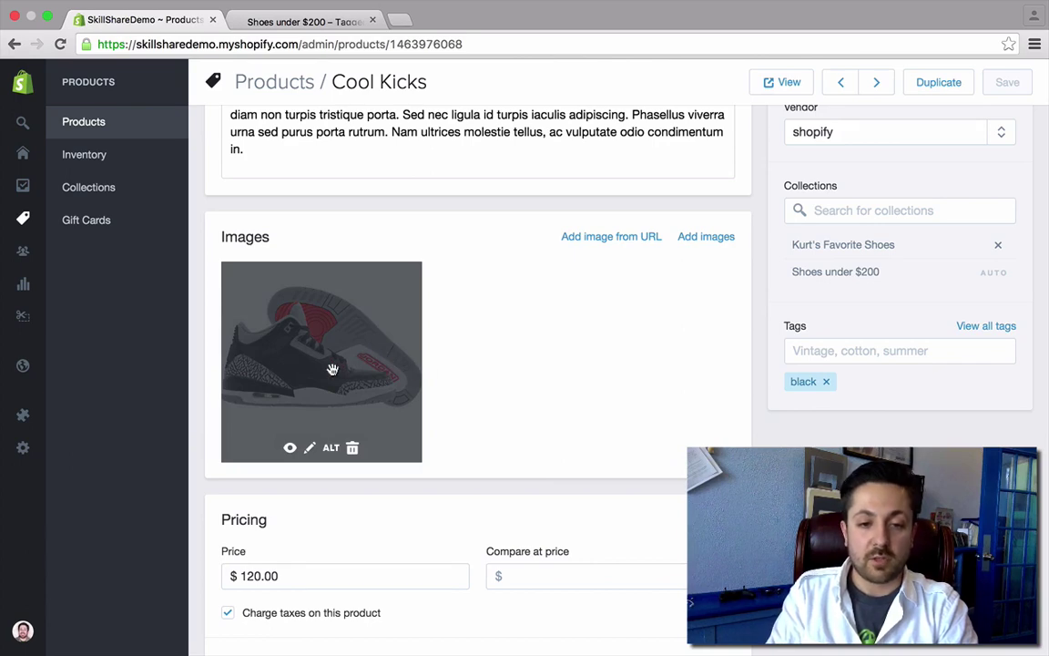
left_click(845, 348)
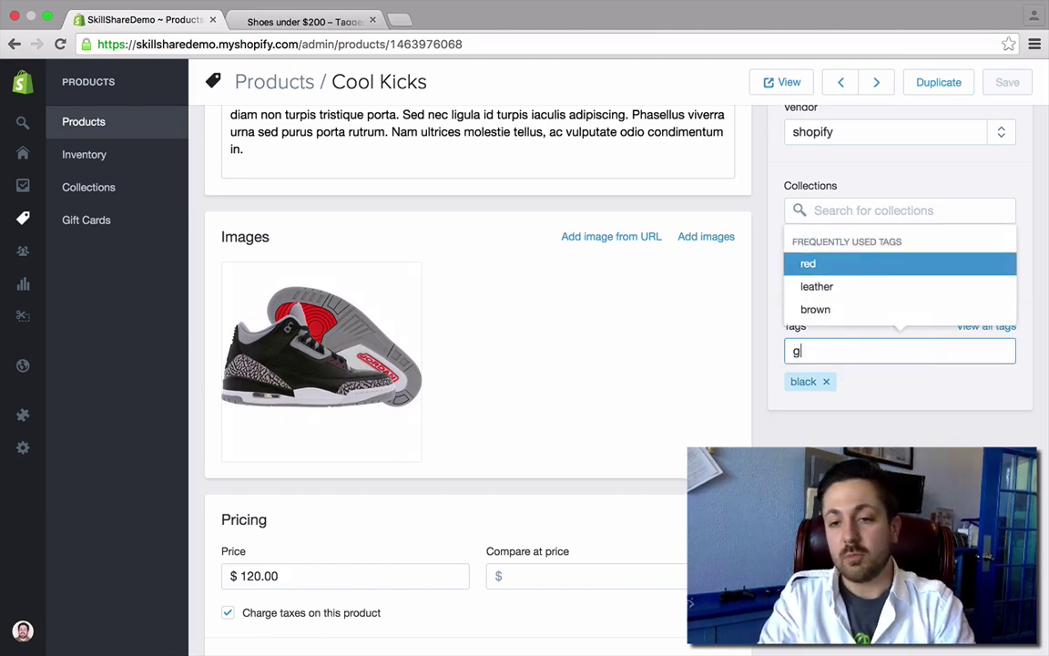
type("grey")
key("Return")
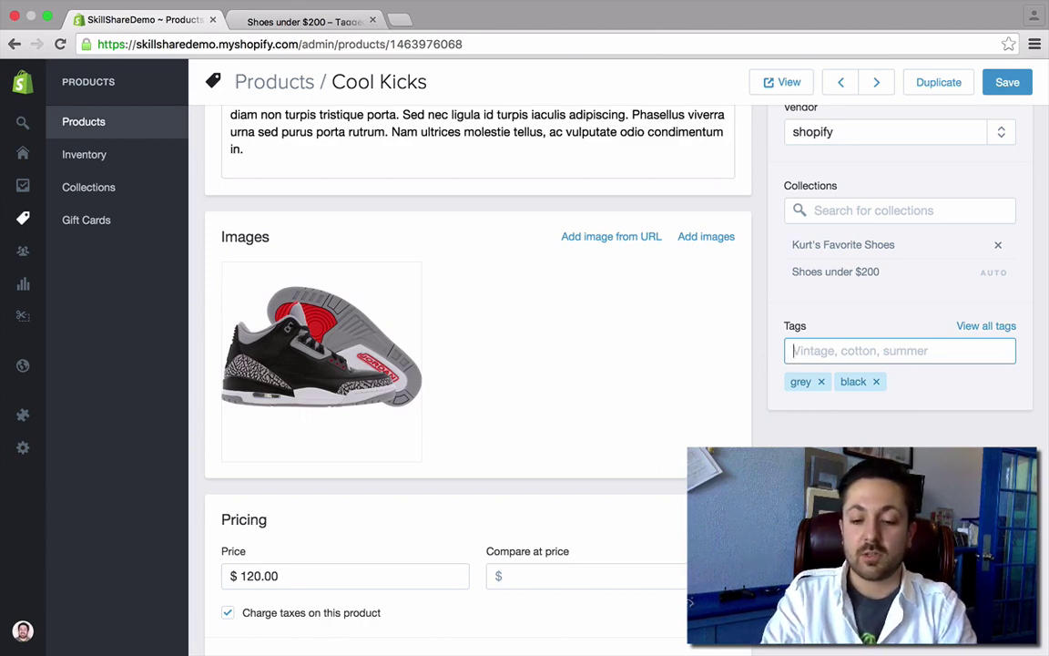
type("lea")
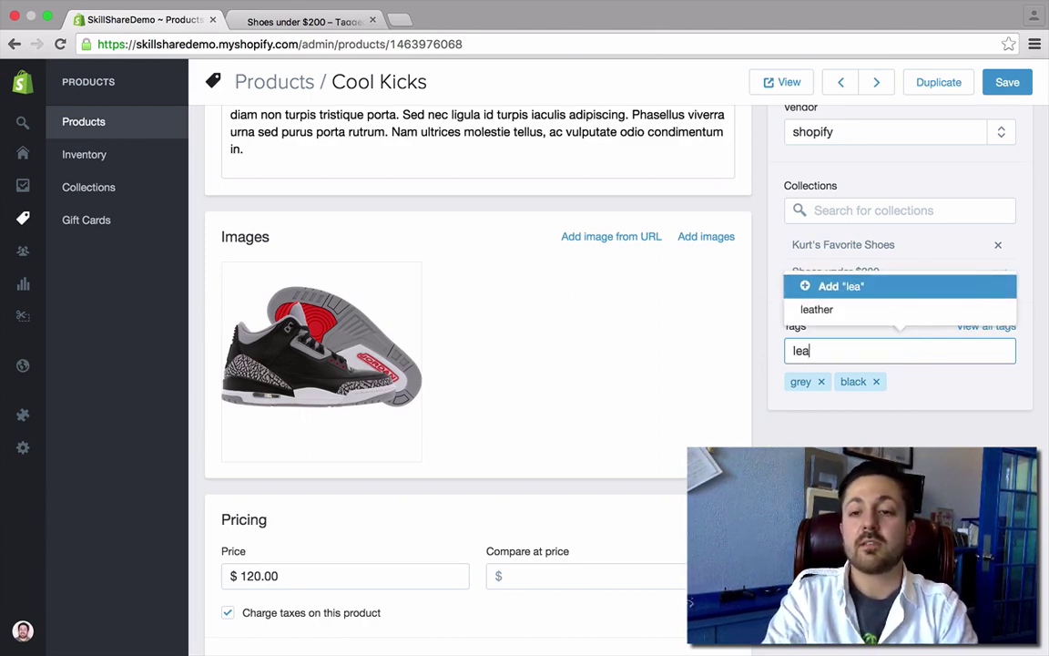
left_click(862, 310)
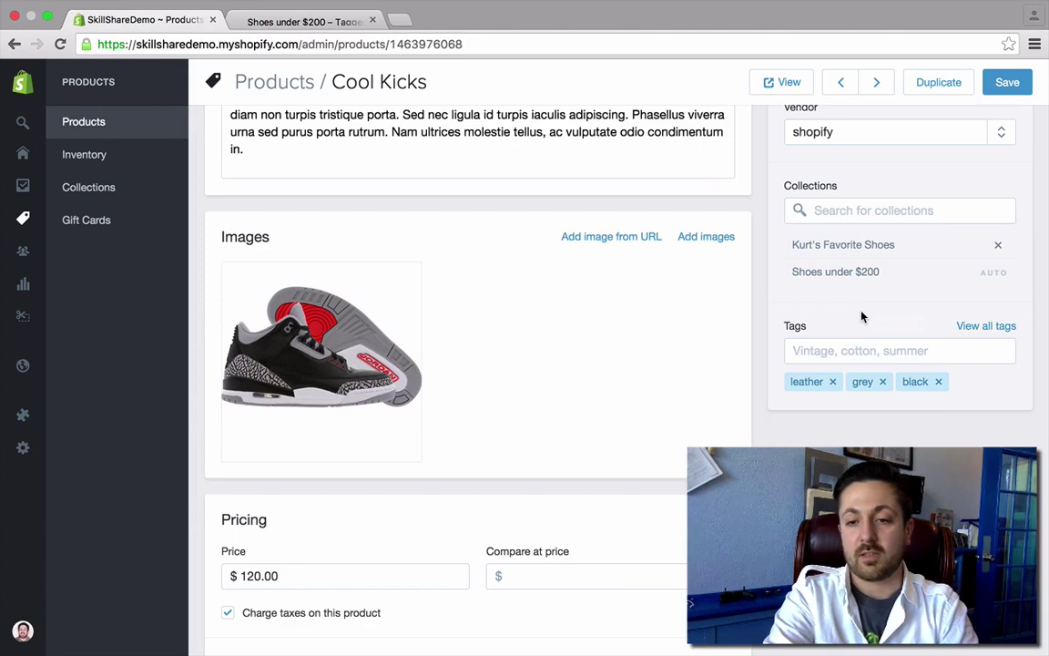
left_click(1007, 82)
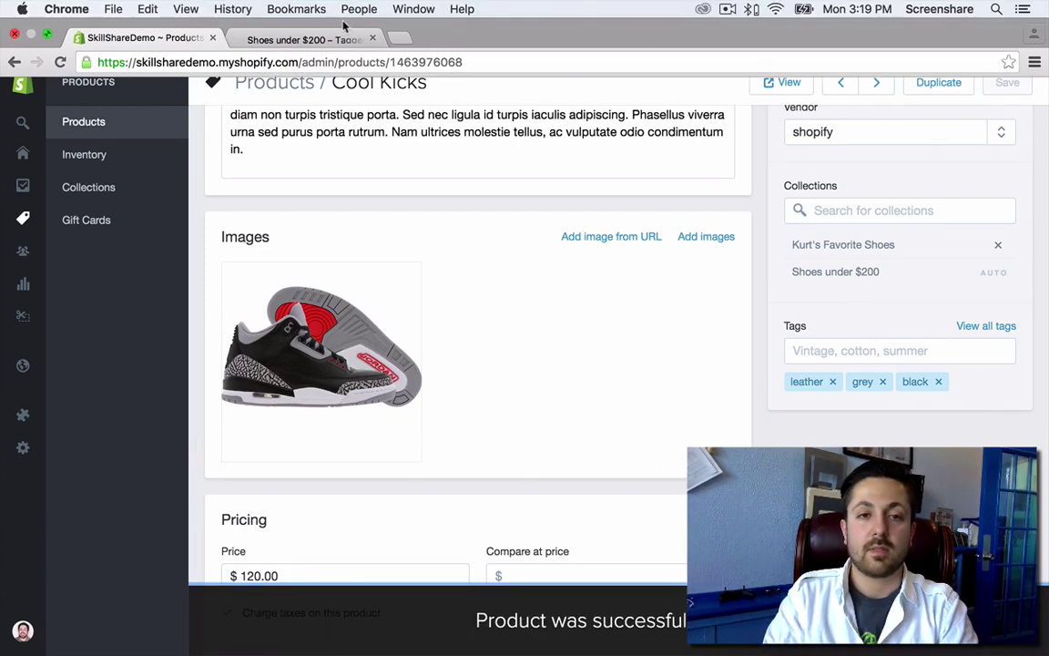
left_click(305, 40)
Refresh the storefront collection, filter it by the 'leather' tag, then return to the admin
left_click(61, 63)
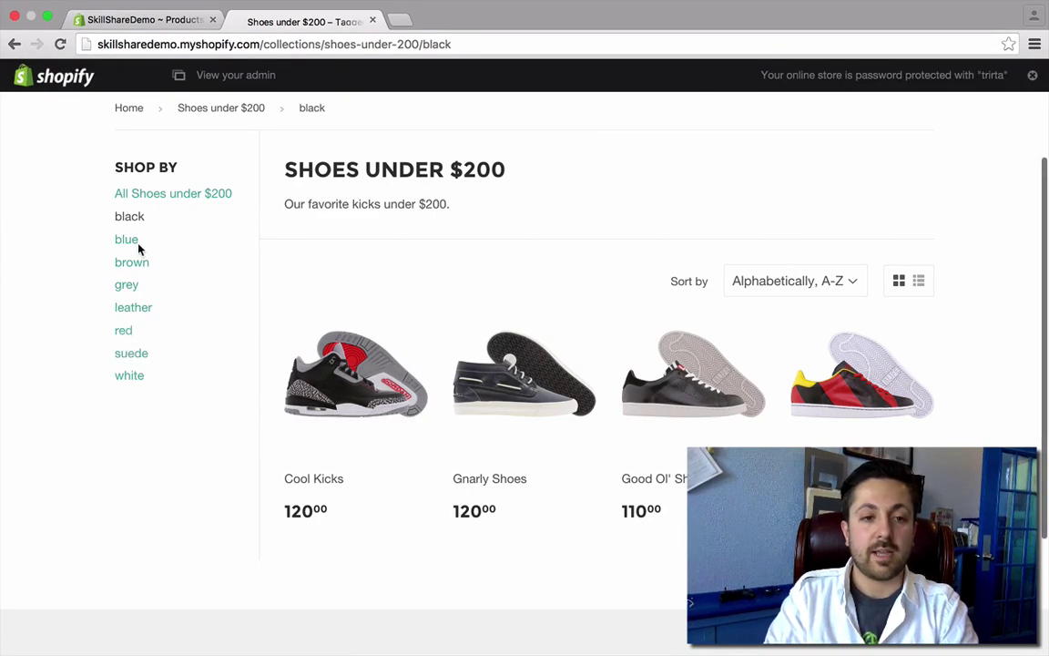
left_click(133, 308)
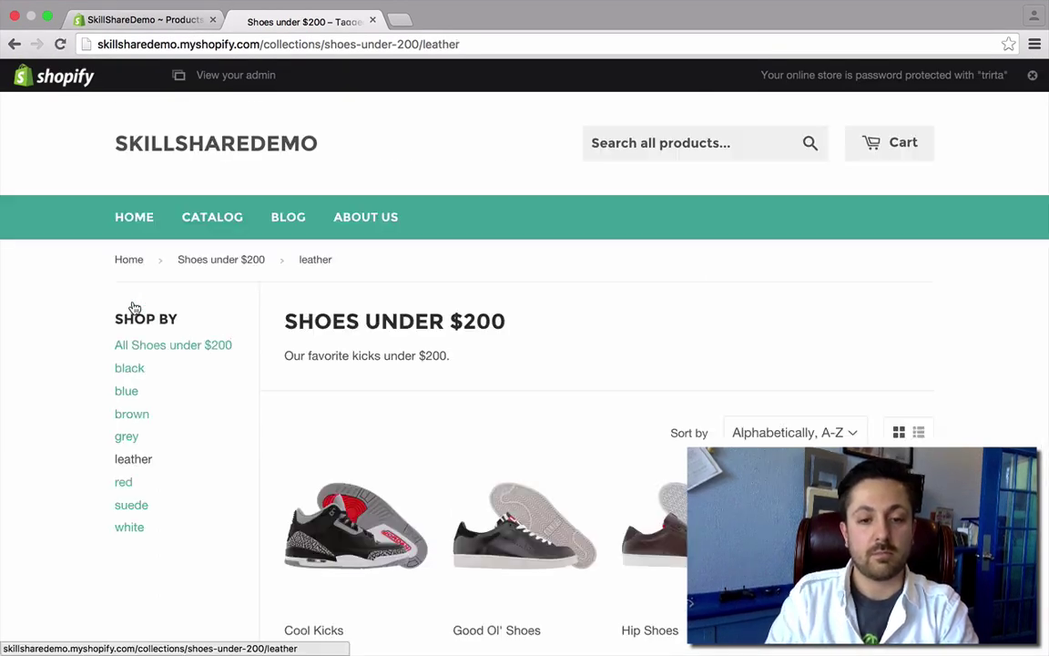
scroll(194, 331, "down", 3)
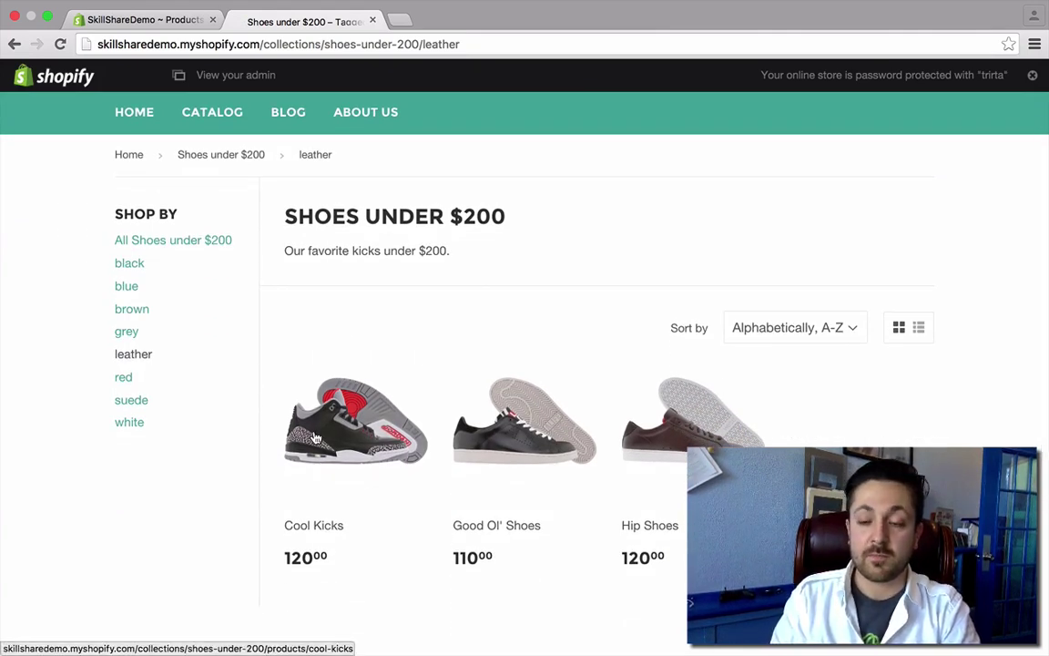
scroll(315, 438, "down", 1)
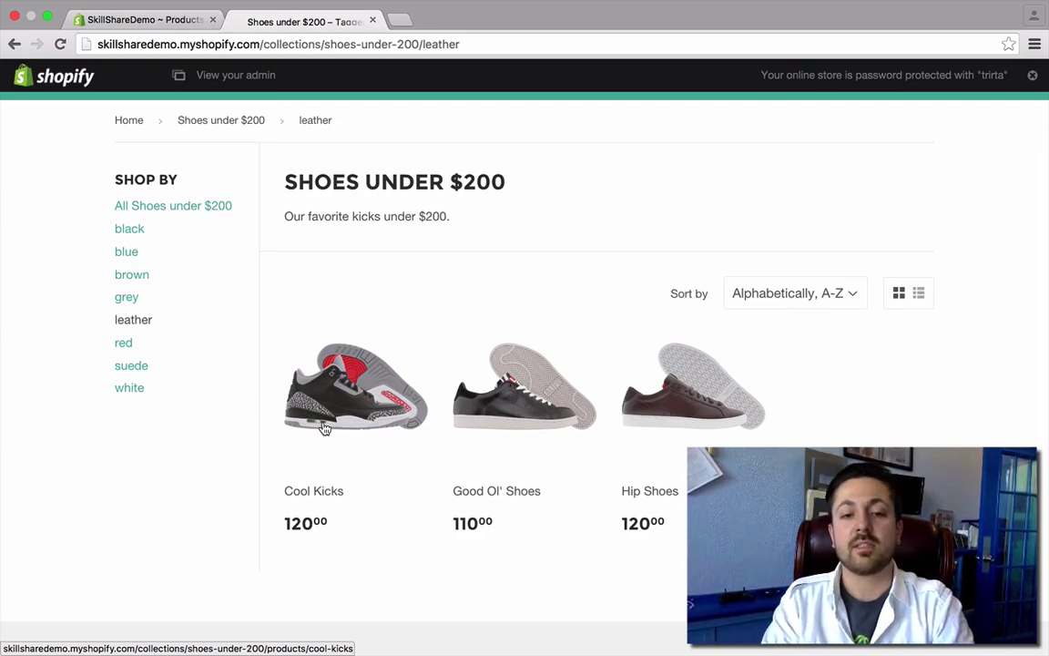
left_click(190, 27)
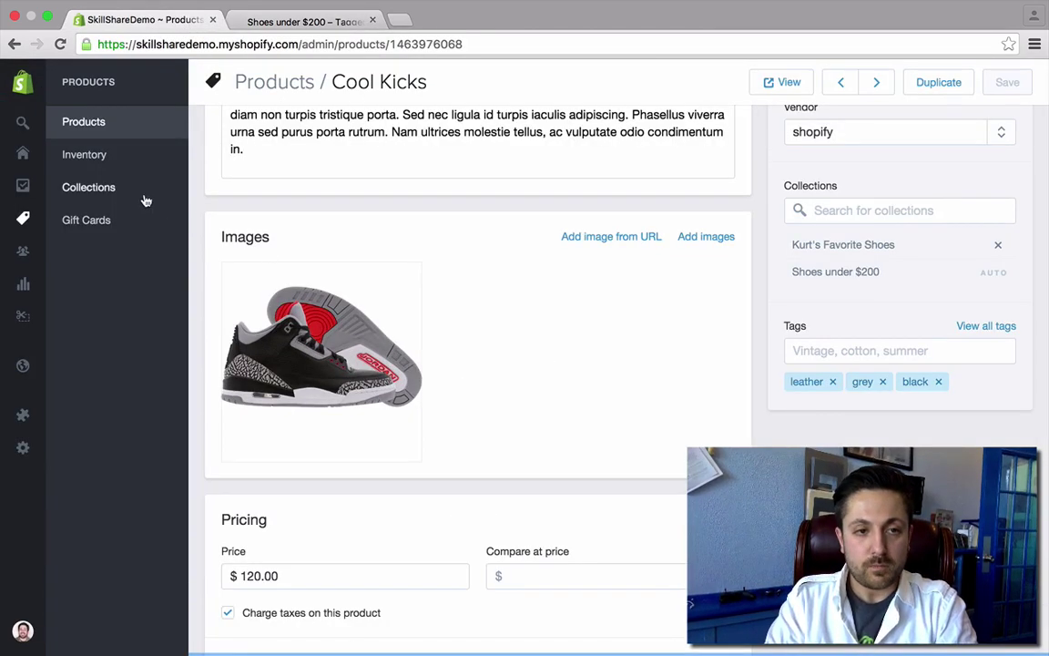
Start a new collection titled 'Leather Shoes' described as 'Sneakers made with genuine leather!'
left_click(145, 200)
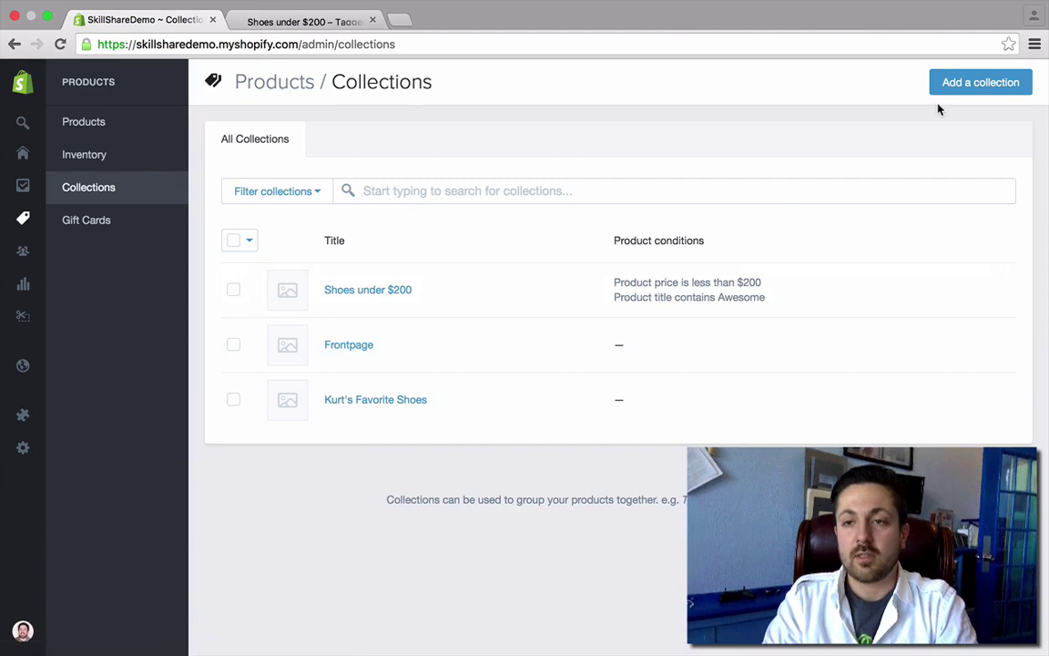
left_click(966, 90)
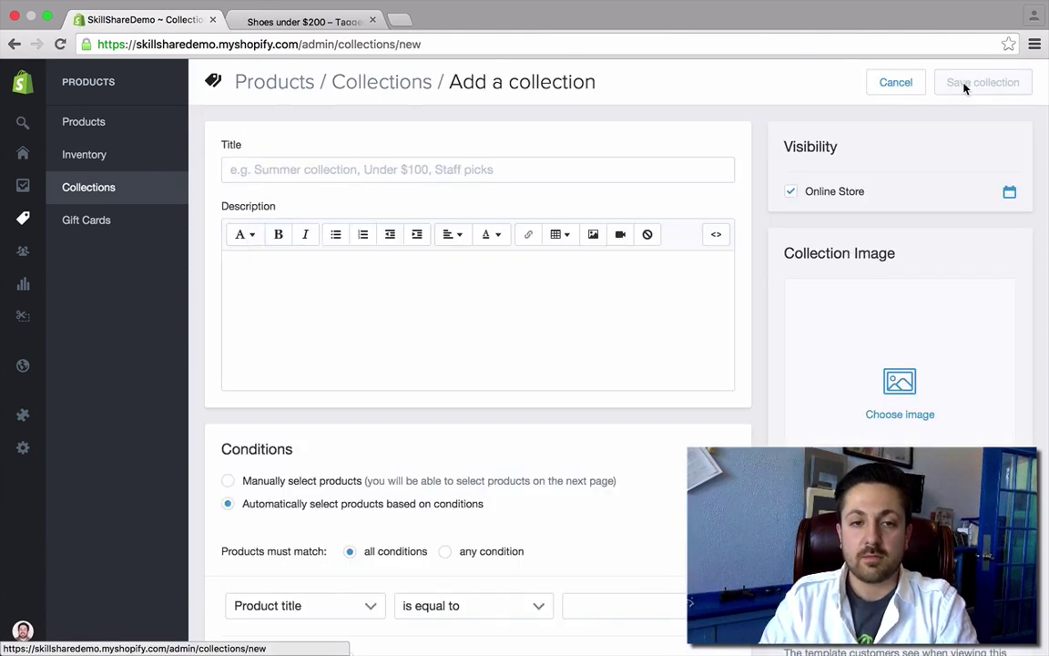
left_click(606, 161)
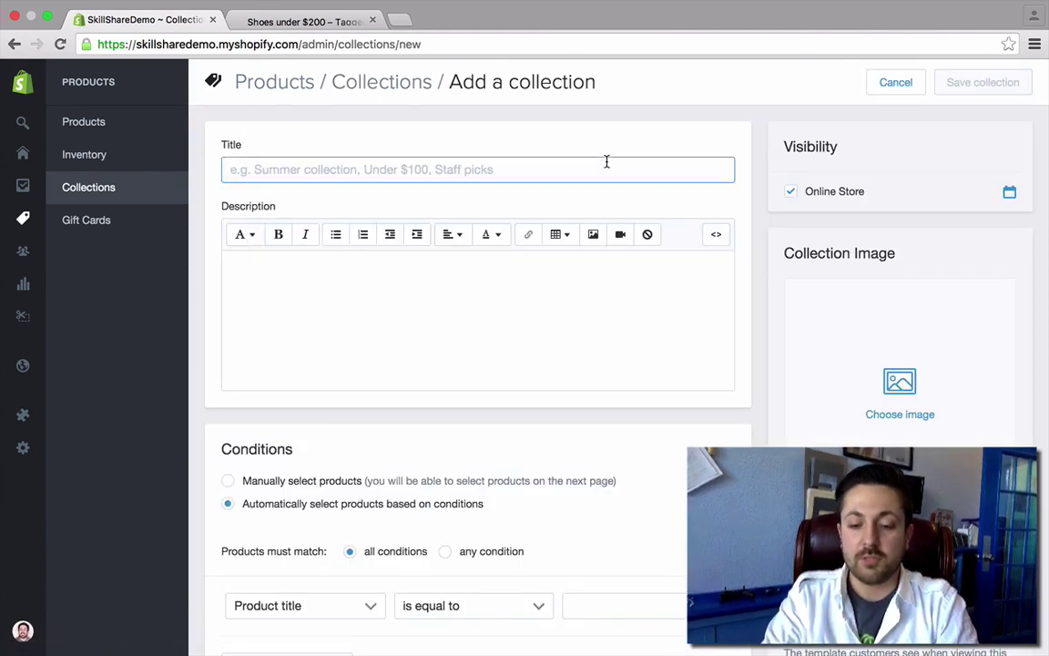
type("Leather Shoes")
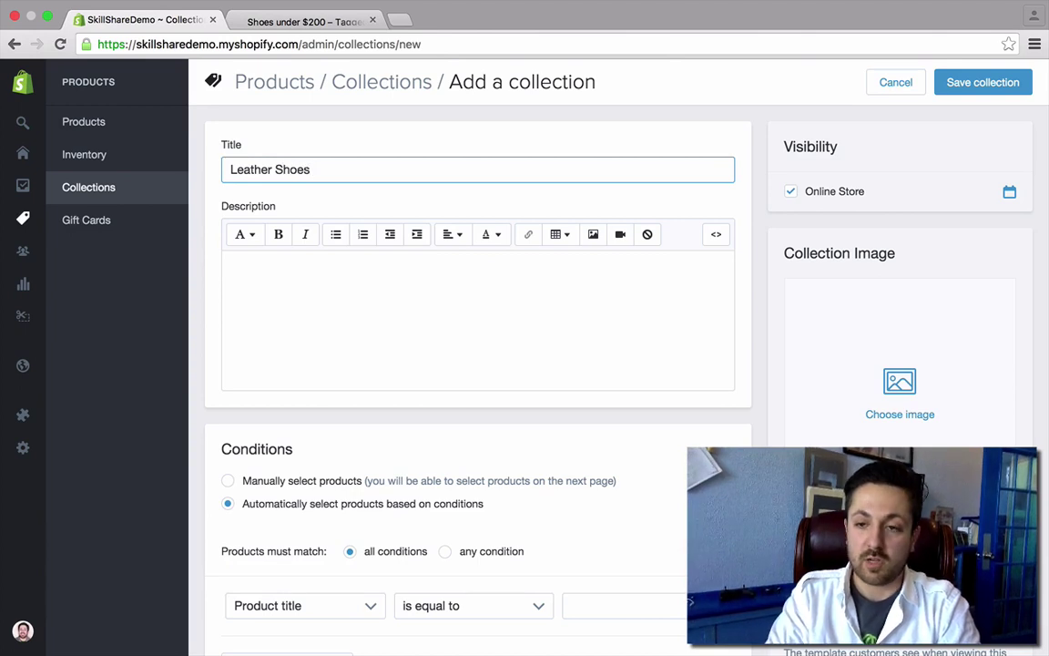
left_click(549, 298)
type("Sneakers made with genuine l")
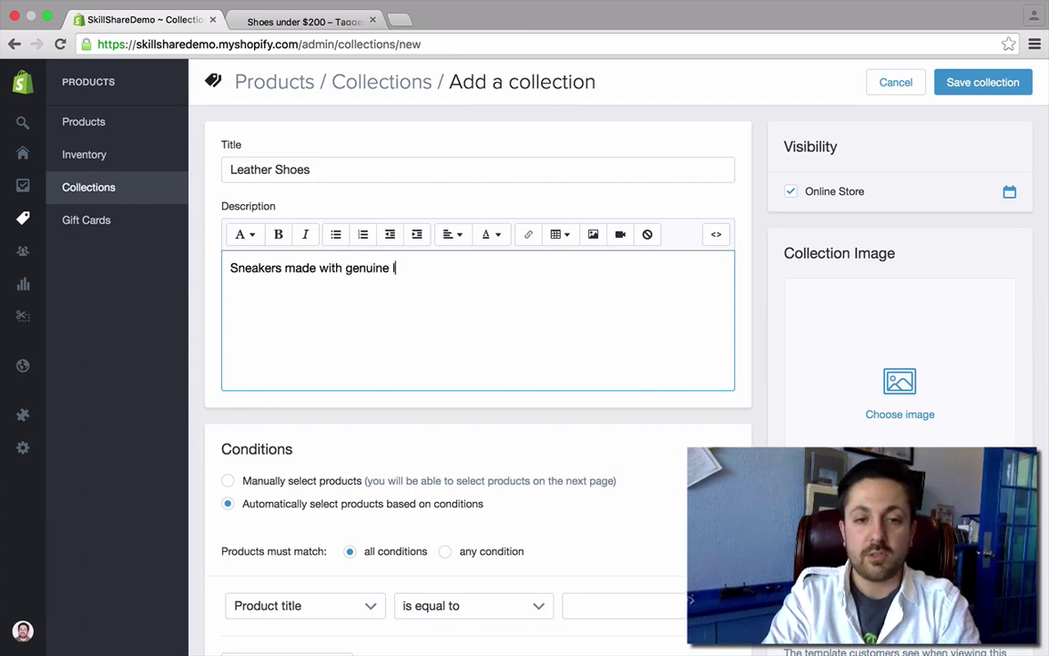
type("eather!")
Set the condition Product tag is equal to 'leather' and save the collection
scroll(435, 515, "down", 4)
scroll(428, 492, "down", 1)
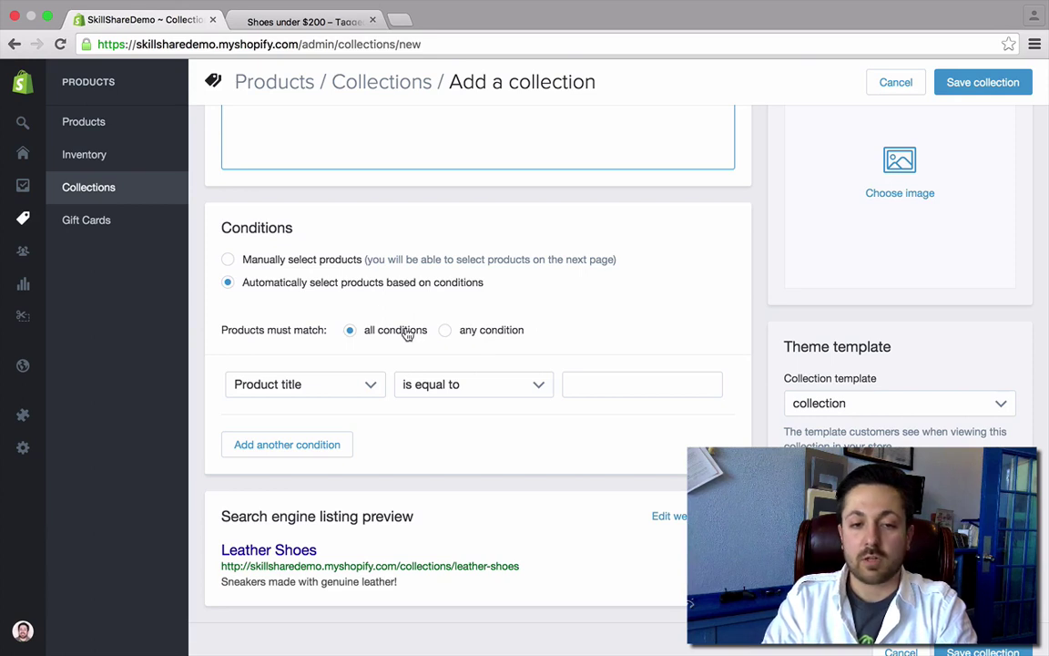
left_click(369, 384)
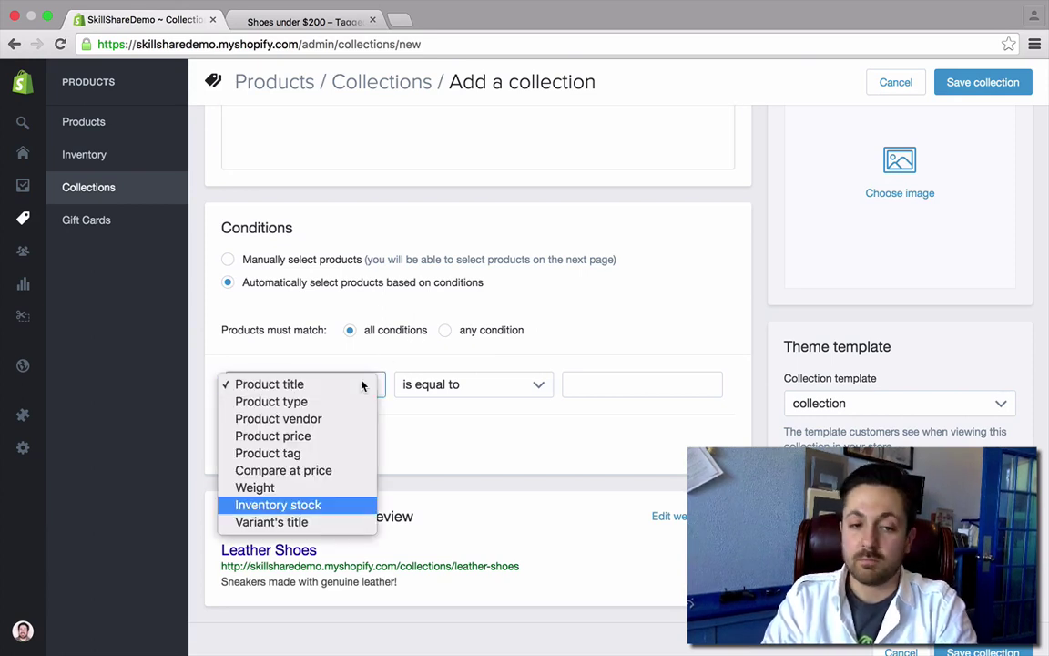
left_click(319, 453)
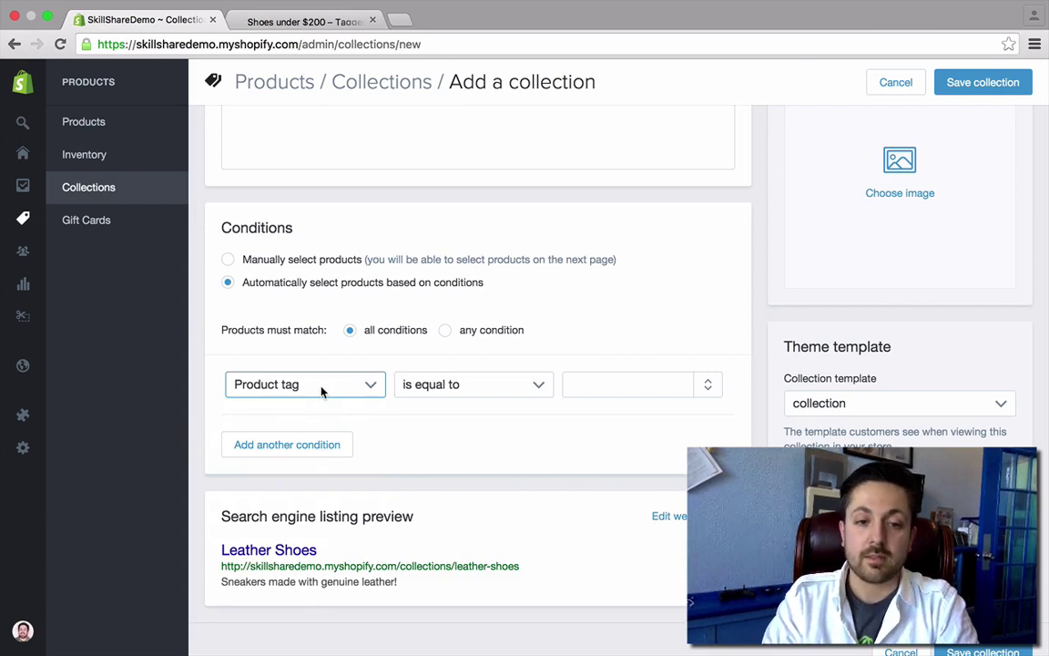
left_click(630, 389)
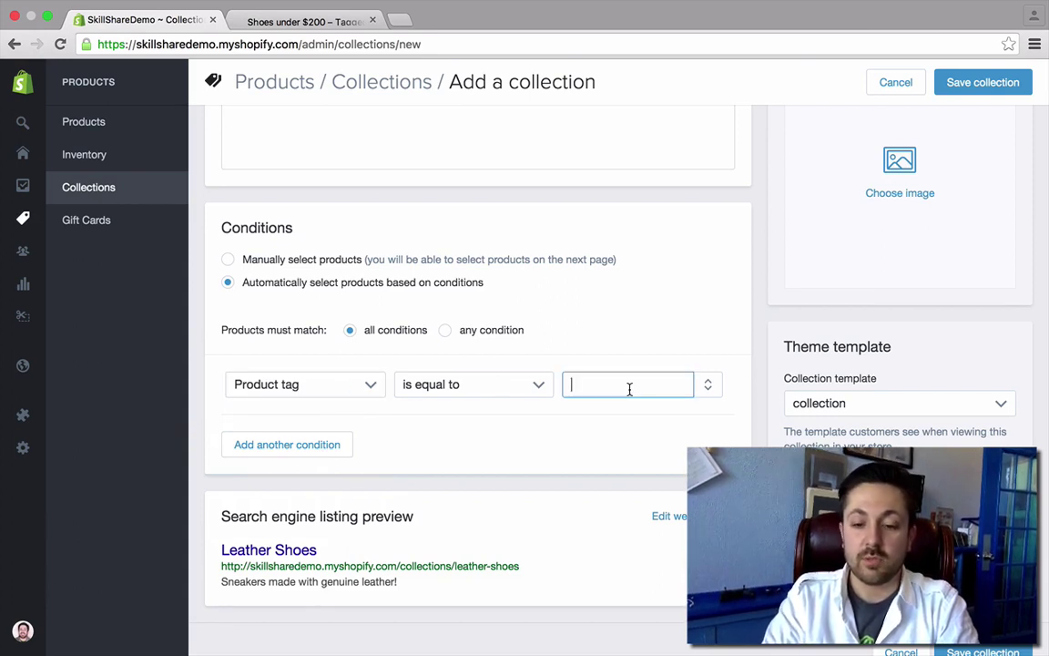
type("leather")
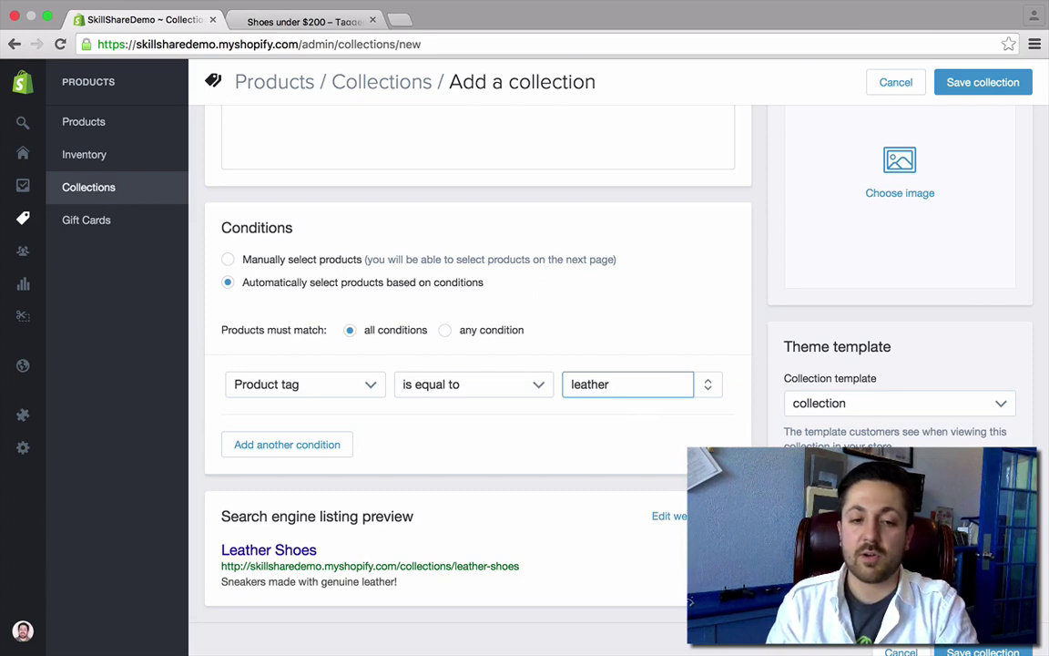
left_click(981, 83)
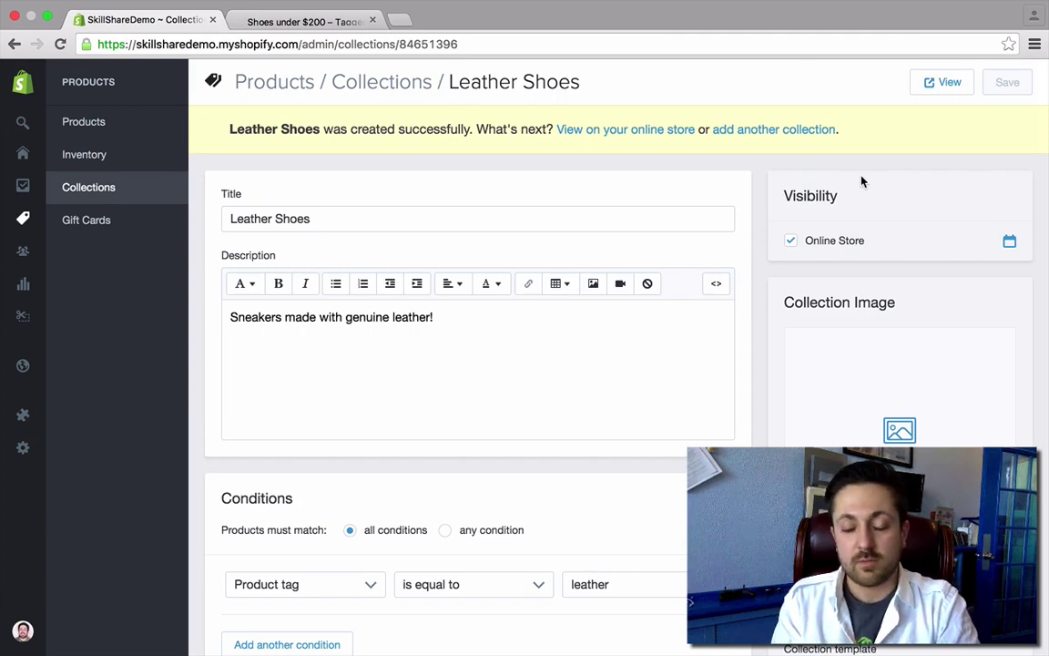
Preview Leather Shoes on the online store, then review its admin product list starting with Cool Kicks
left_click(945, 91)
left_click(291, 22)
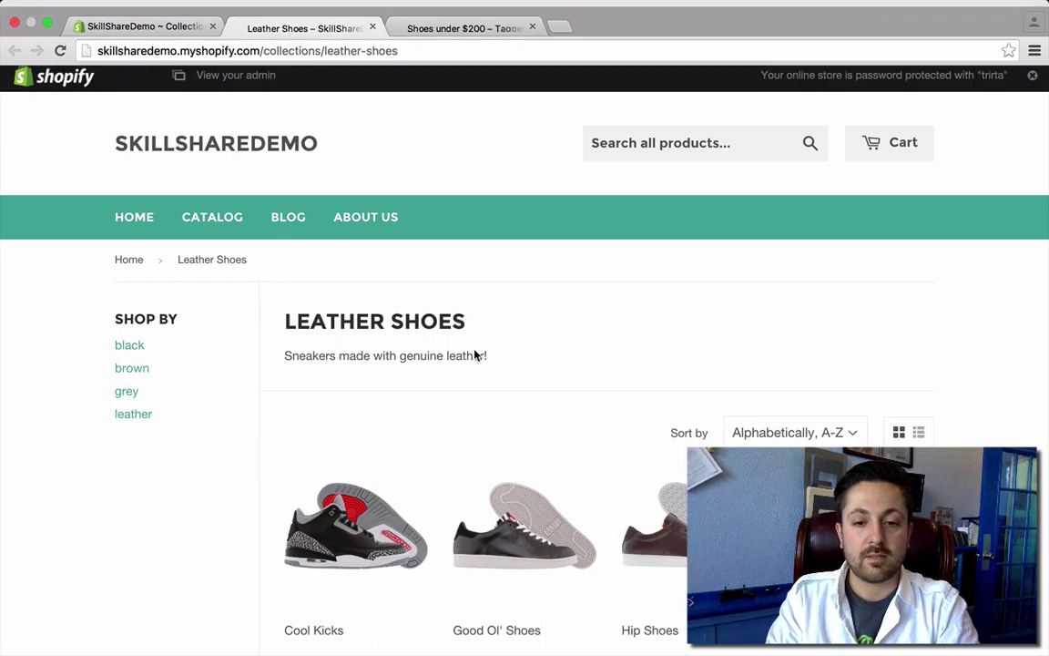
scroll(475, 357, "down", 3)
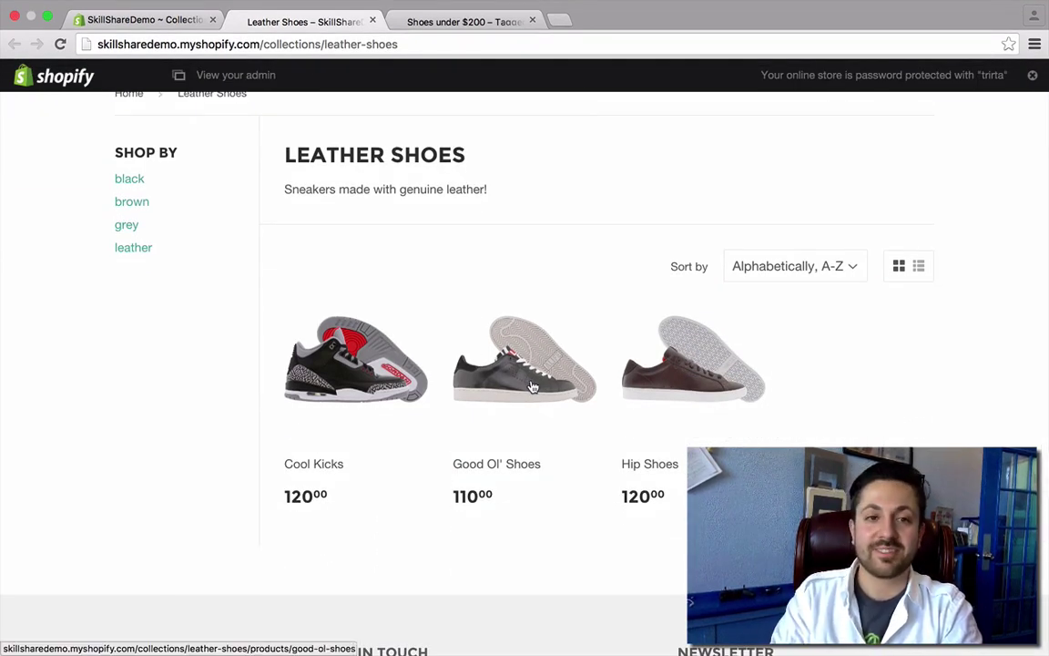
left_click(182, 22)
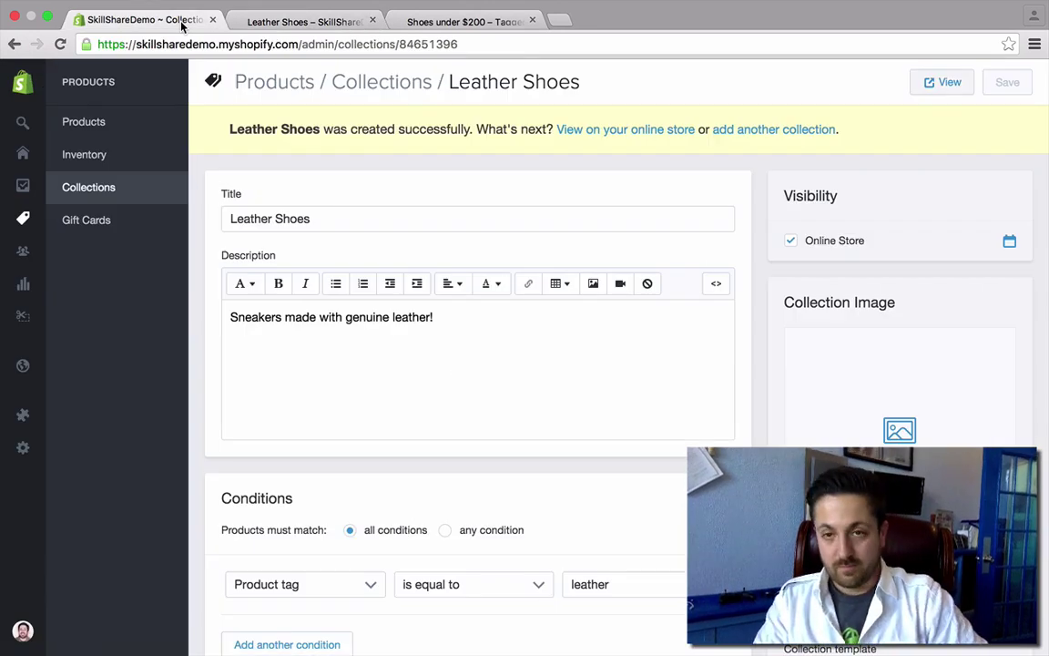
scroll(417, 238, "down", 3)
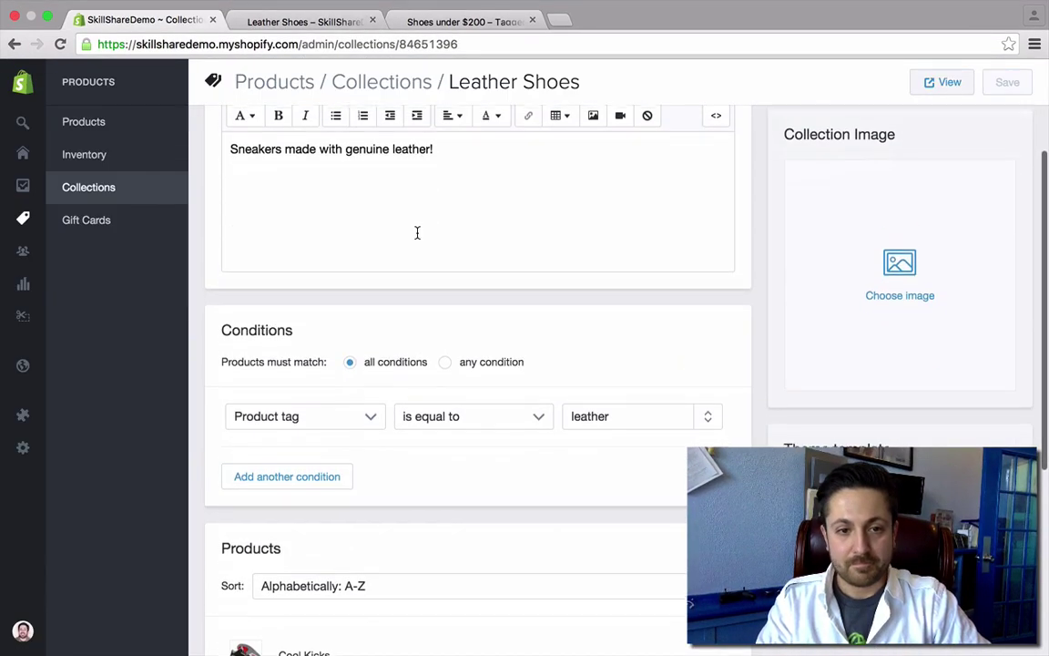
scroll(417, 233, "up", 4)
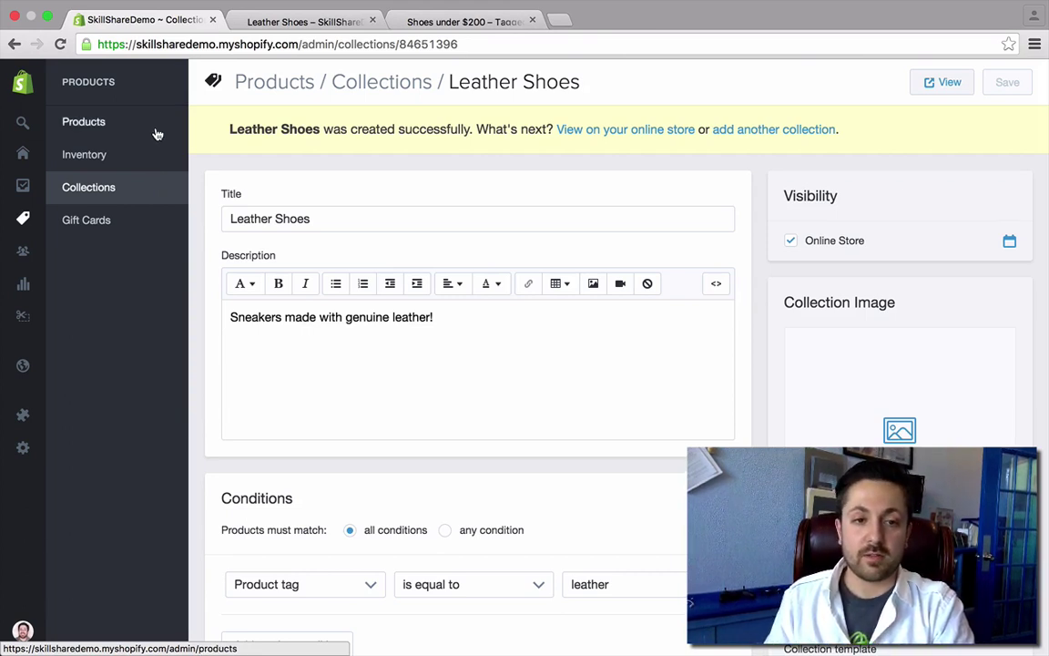
Show all admin products, looking at the 'Tagged with' filter but closing it unapplied
left_click(156, 134)
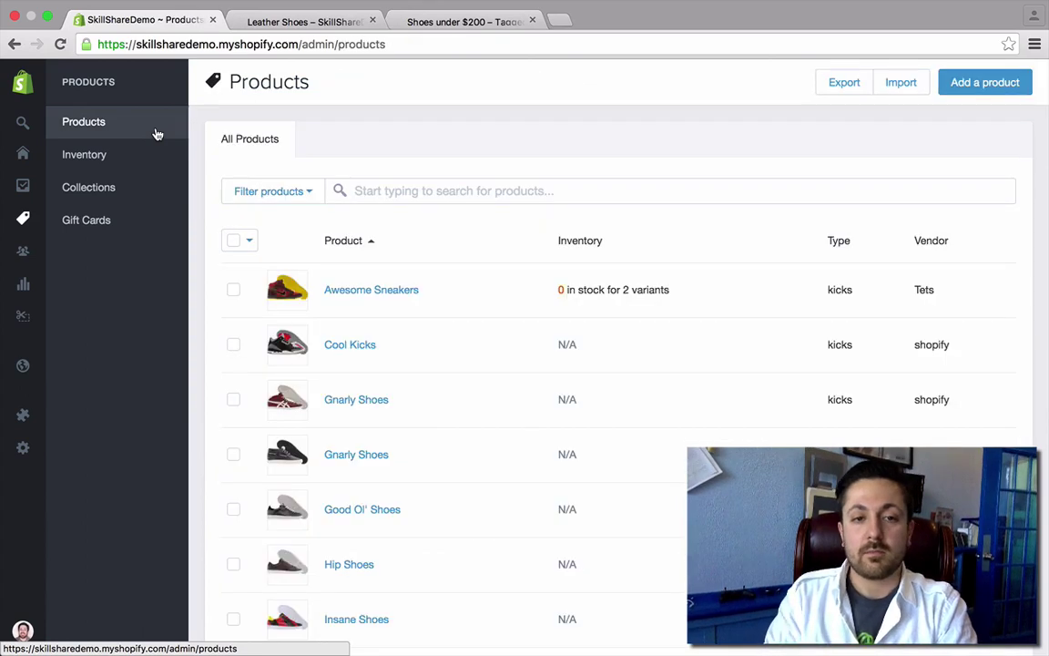
left_click(304, 187)
left_click(315, 275)
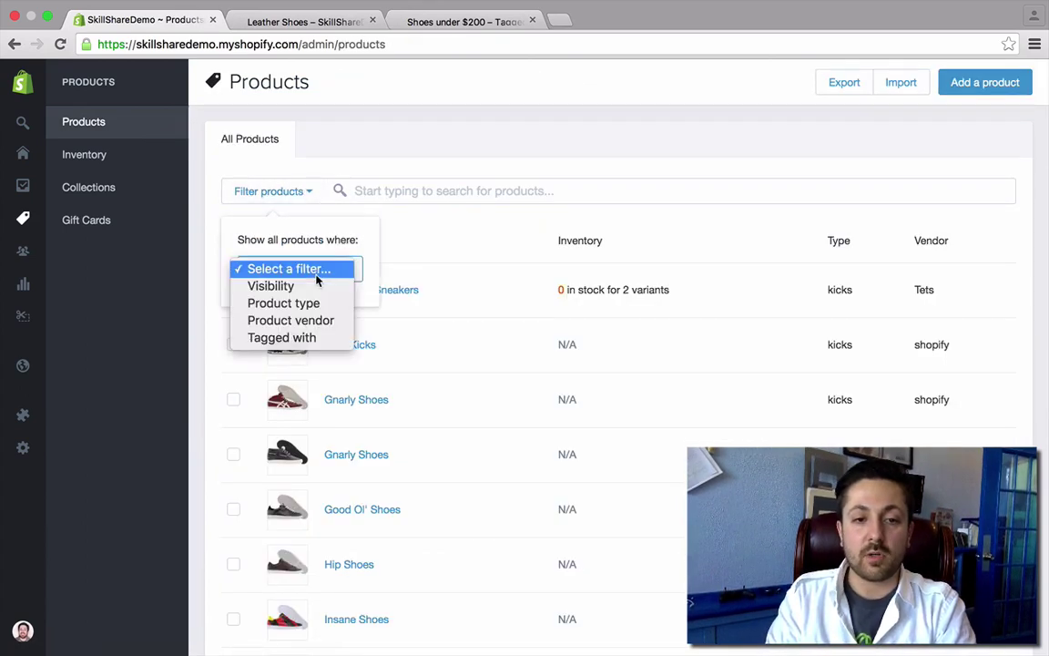
left_click(317, 337)
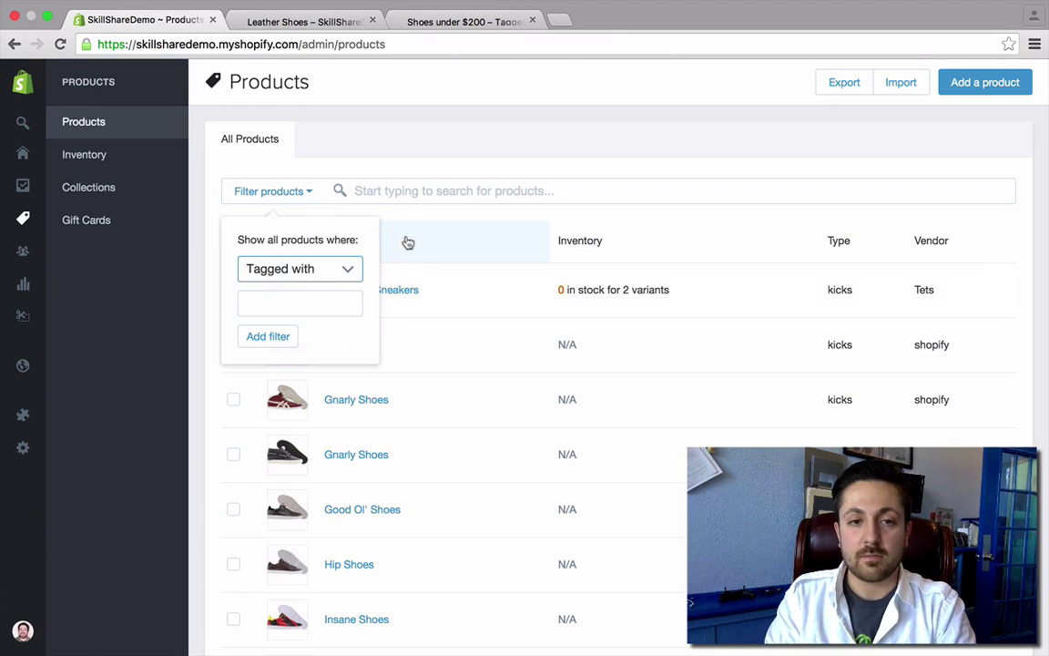
left_click(423, 154)
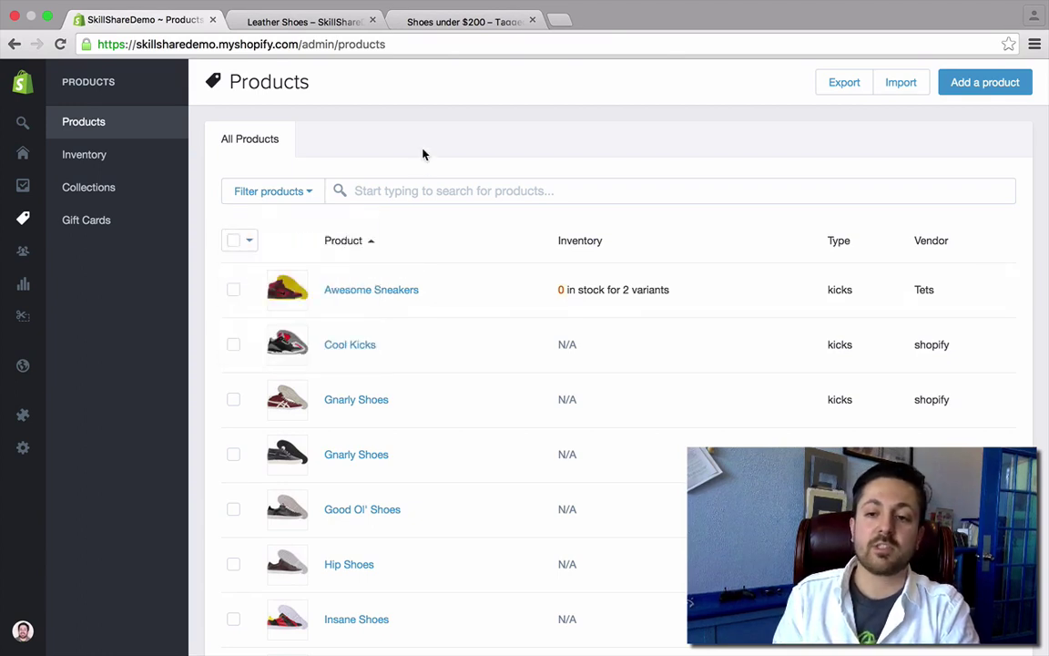